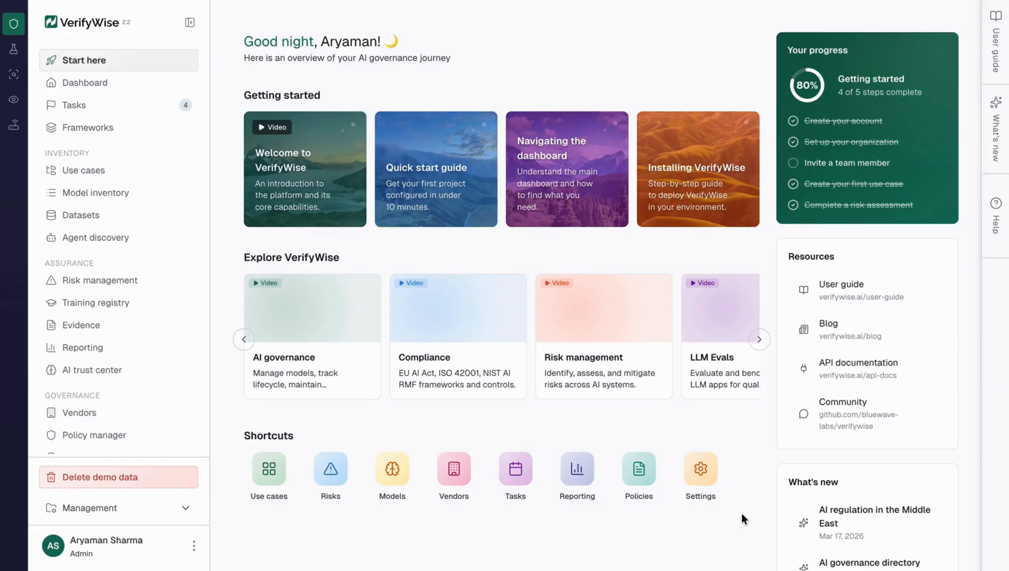
Go to Incident management and start creating a new incident.
{"action": "scroll", "coordinate": [101, 410], "scroll_direction": "down", "scroll_amount": 1}
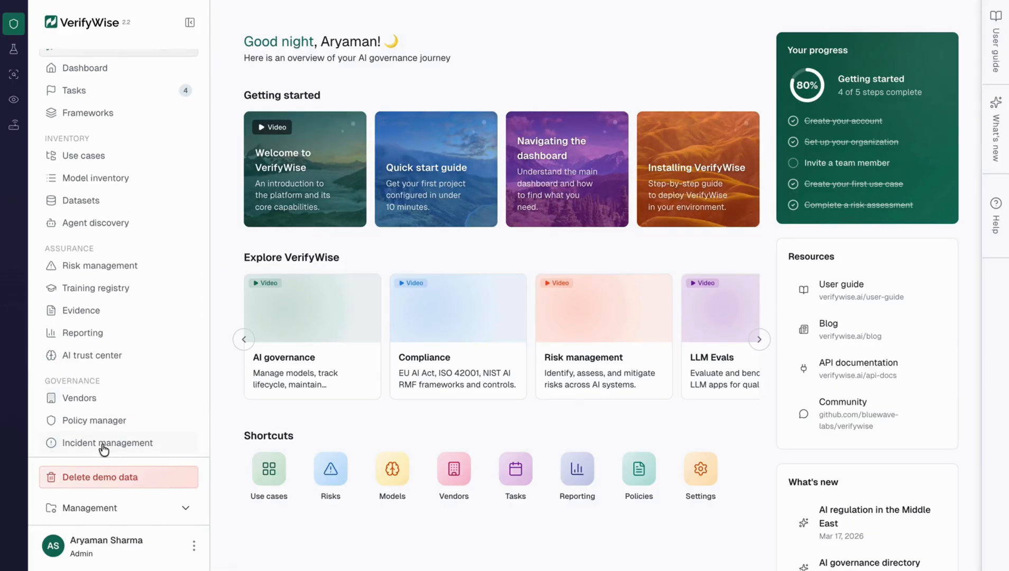
{"action": "left_click", "coordinate": [104, 442]}
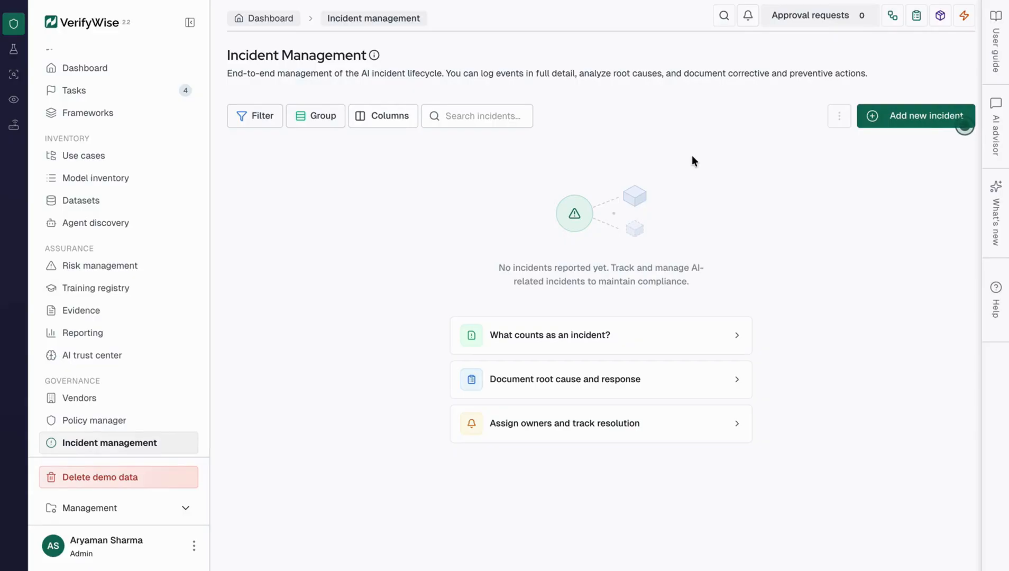
{"action": "left_click", "coordinate": [908, 118]}
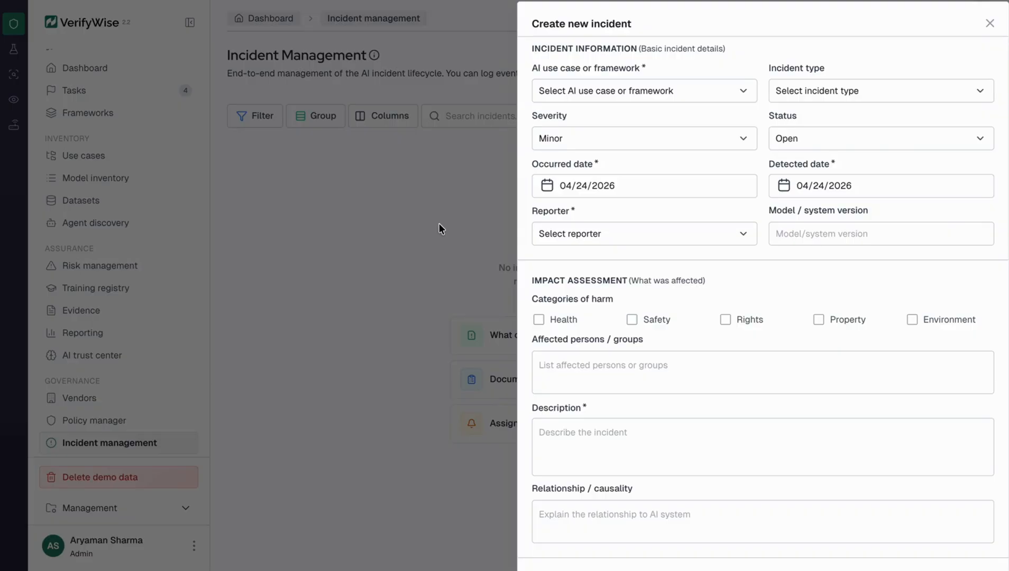
Set the incident's AI use case to AI Recruitment Screening Platform and its incident type to Data corruption.
{"action": "left_click", "coordinate": [707, 100]}
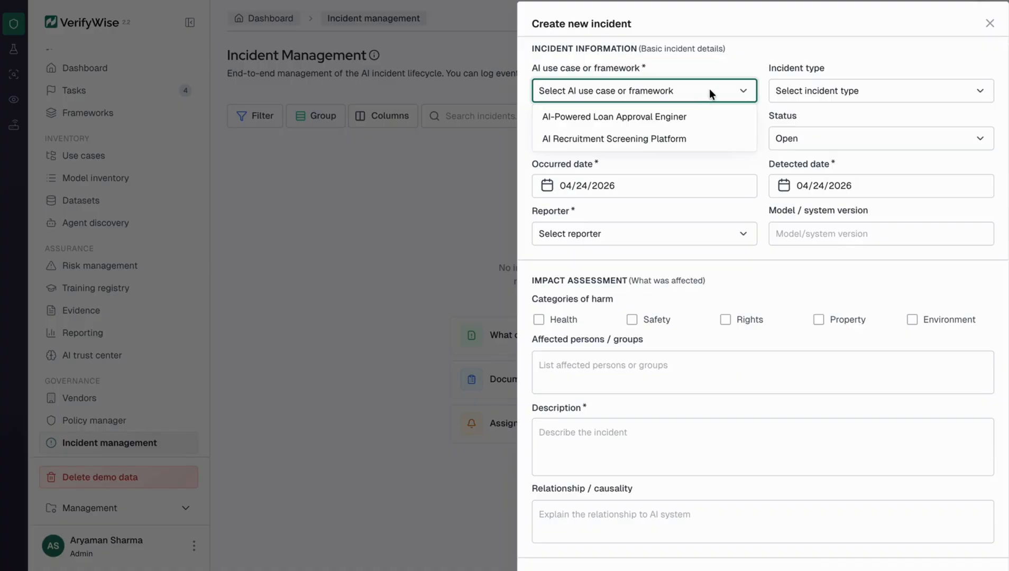
{"action": "left_click", "coordinate": [667, 139]}
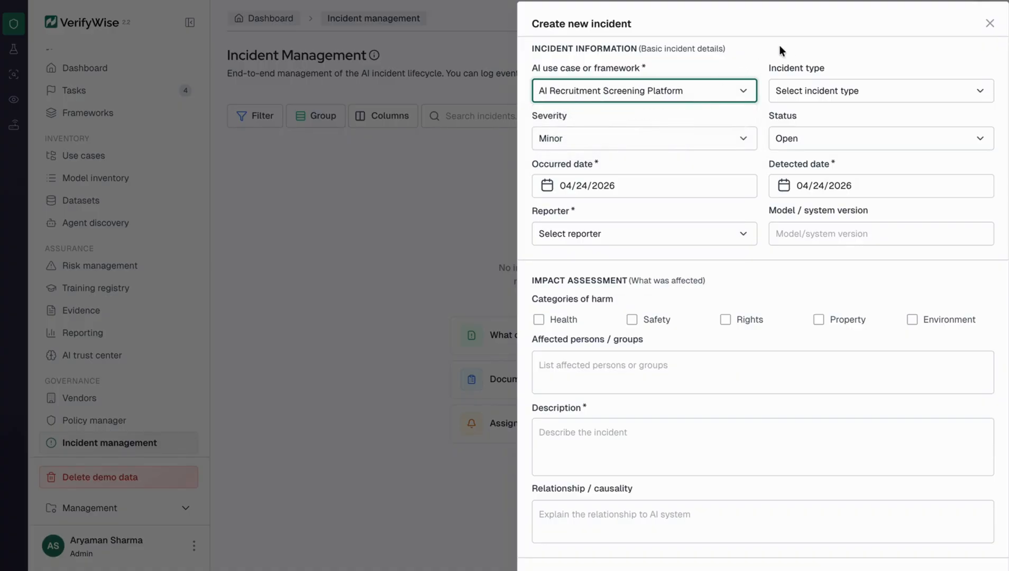
{"action": "left_click", "coordinate": [826, 87]}
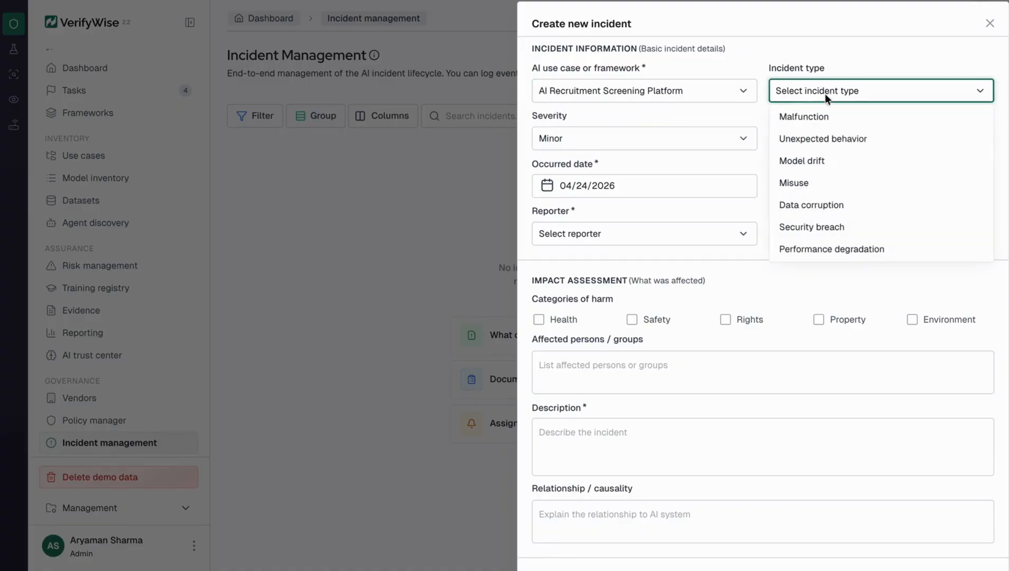
{"action": "left_click", "coordinate": [828, 209]}
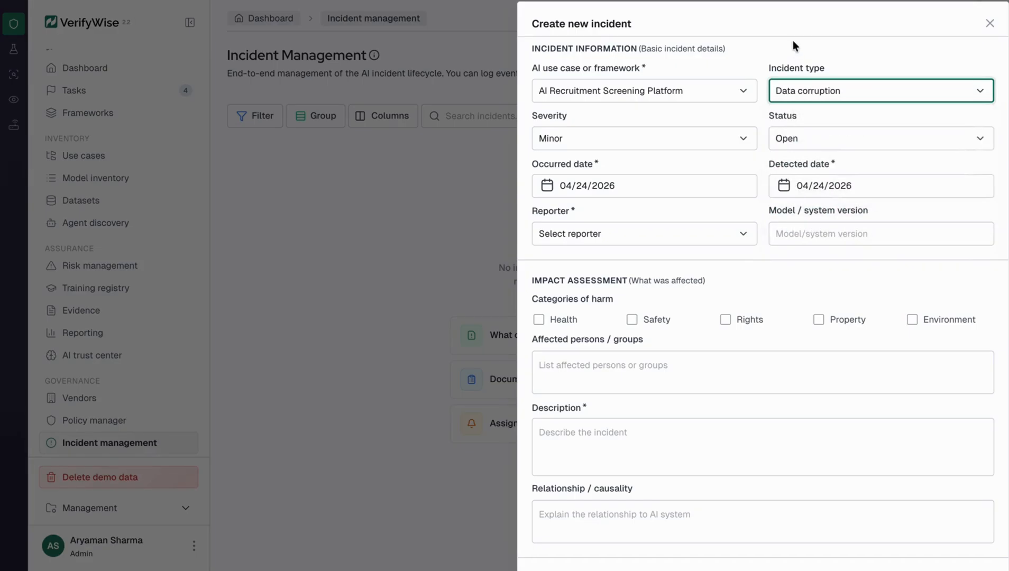
{"action": "left_click", "coordinate": [794, 42]}
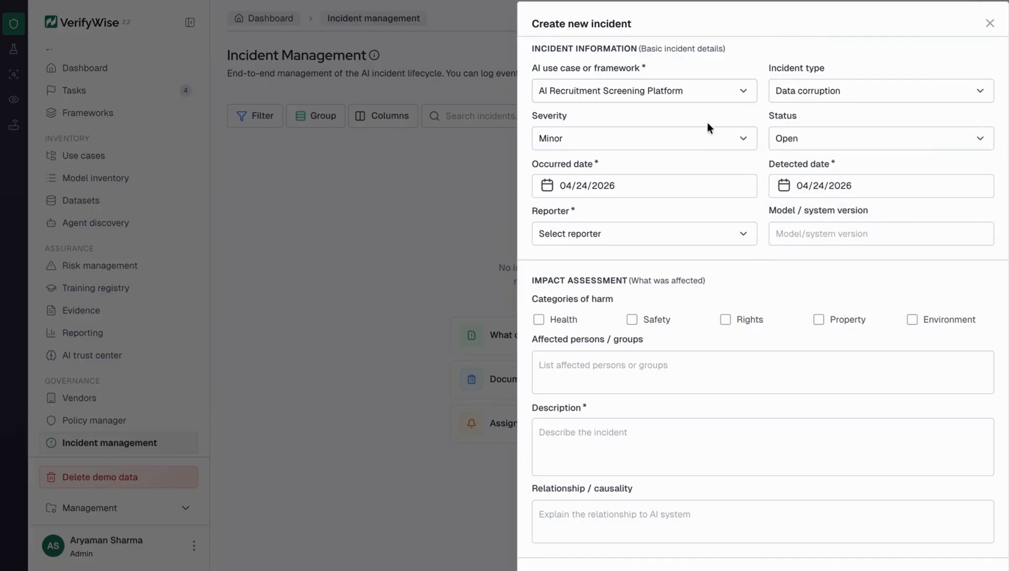
Set the incident's severity to Serious and its occurred date to 04/15/2026.
{"action": "left_click", "coordinate": [706, 137]}
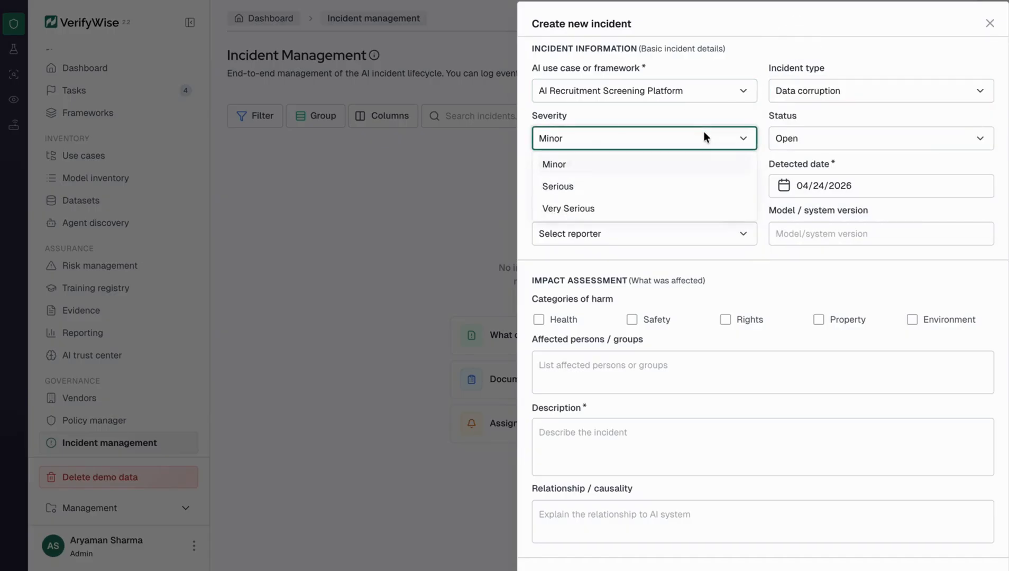
{"action": "left_click", "coordinate": [654, 189]}
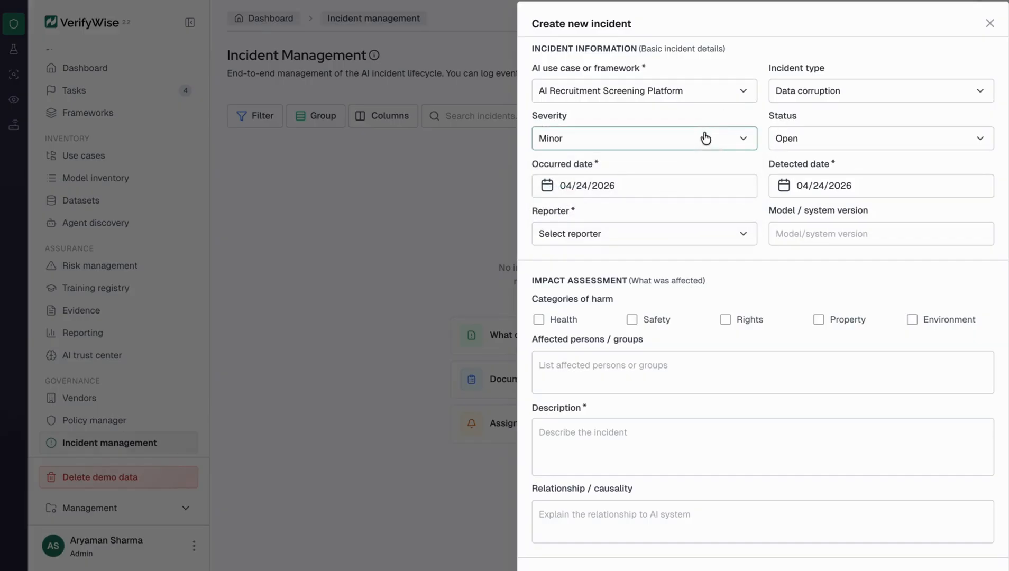
{"action": "left_click", "coordinate": [705, 137]}
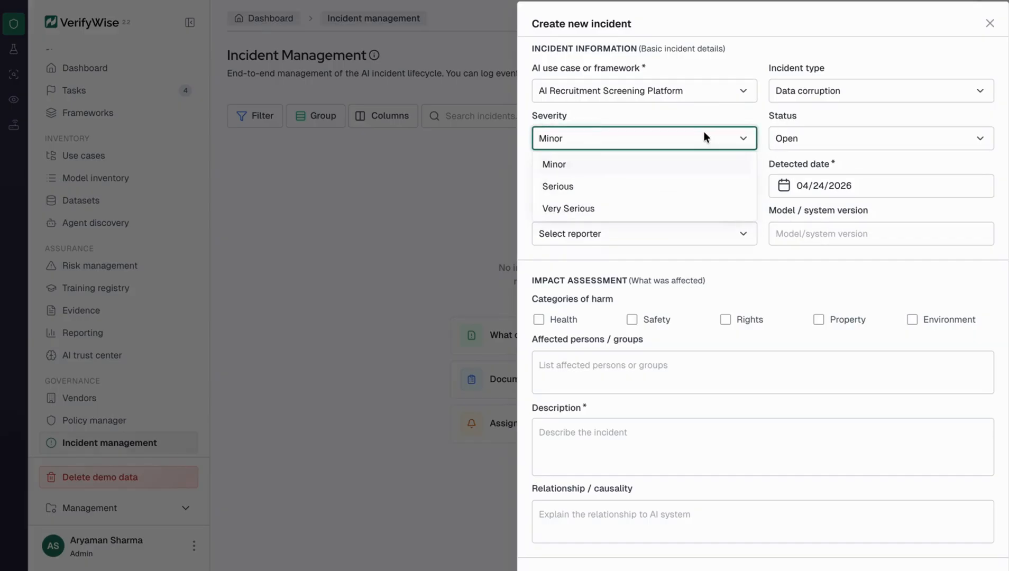
{"action": "left_click", "coordinate": [654, 189]}
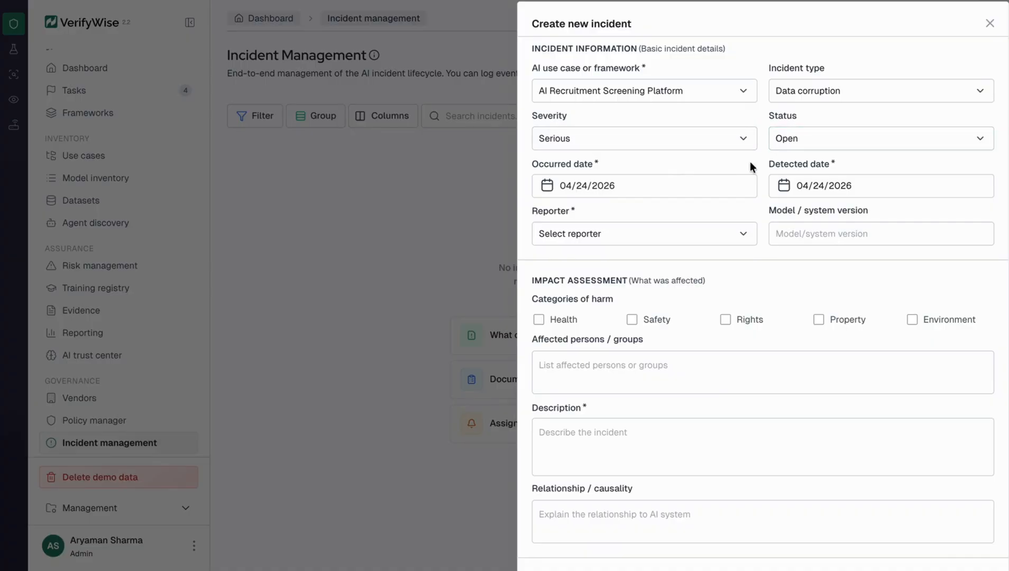
{"action": "left_click", "coordinate": [683, 185]}
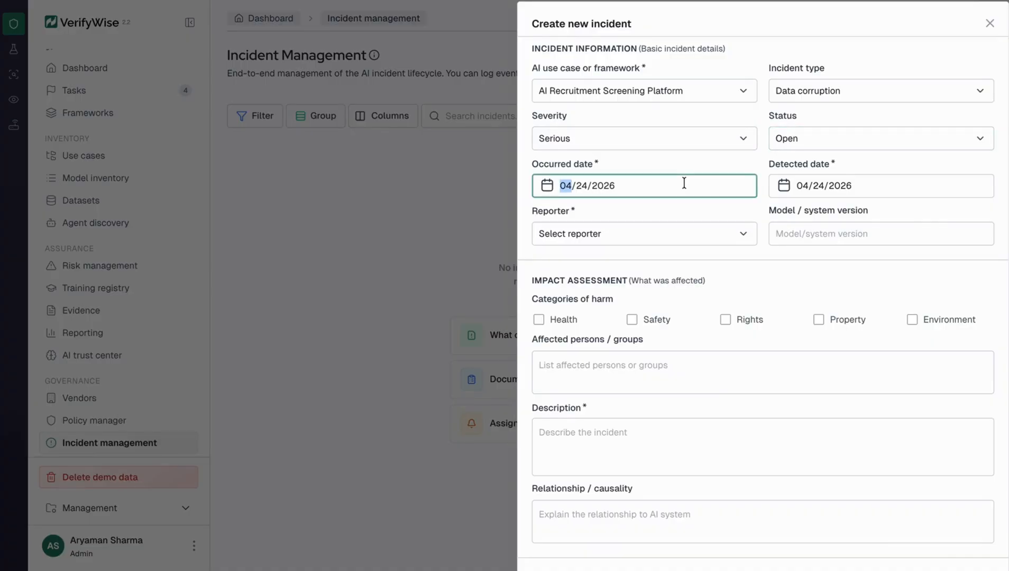
{"action": "left_click", "coordinate": [546, 186]}
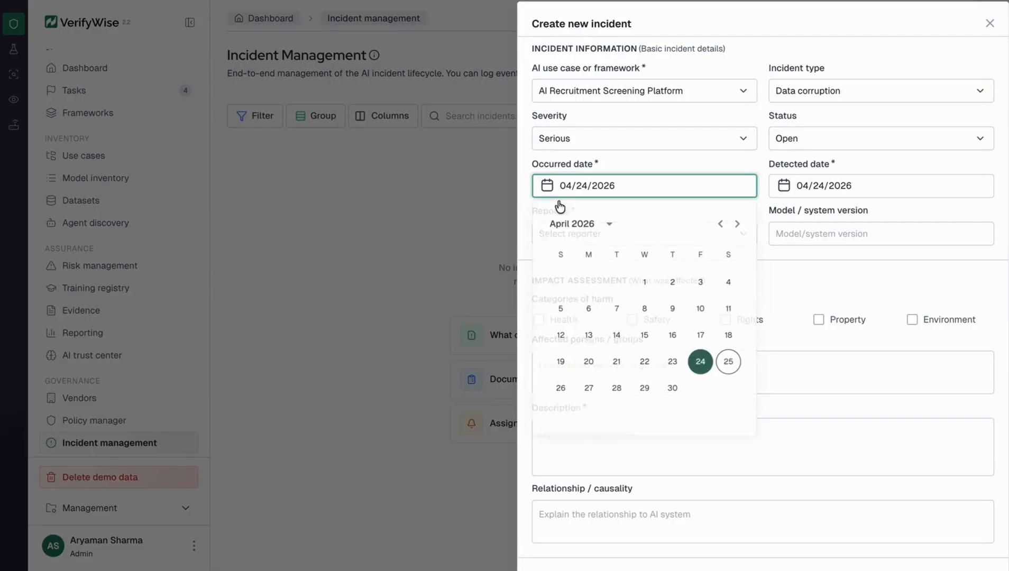
{"action": "left_click", "coordinate": [652, 339]}
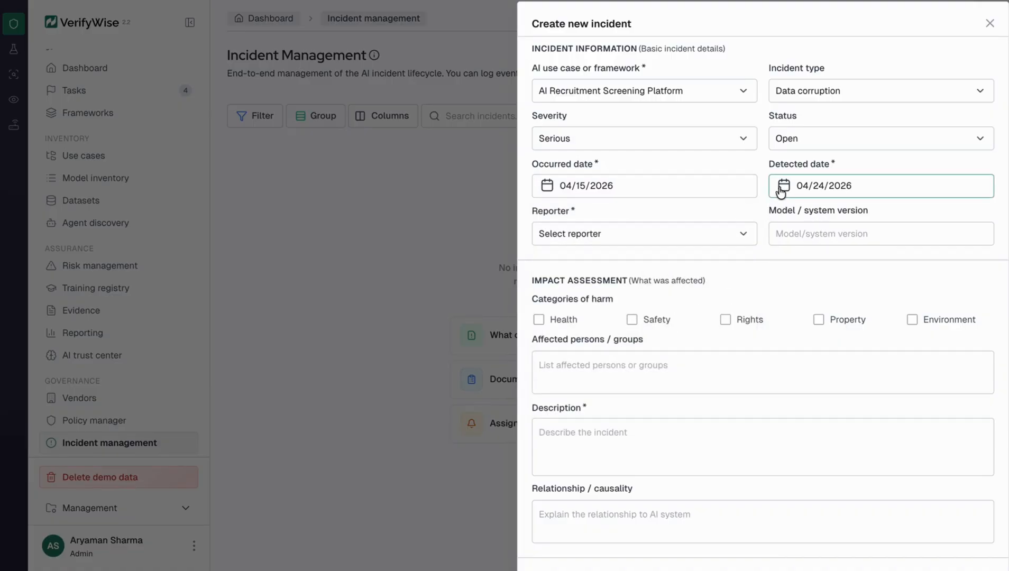
Select the available person as the incident's reporter and enter "GPT 4.0" as the model / system version.
{"action": "left_click", "coordinate": [698, 232]}
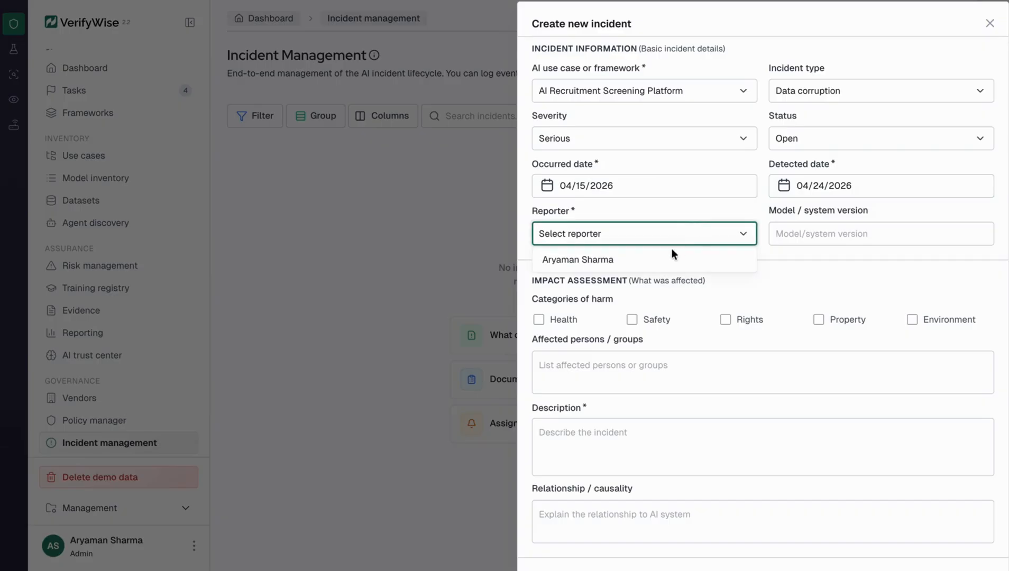
{"action": "left_click", "coordinate": [669, 261]}
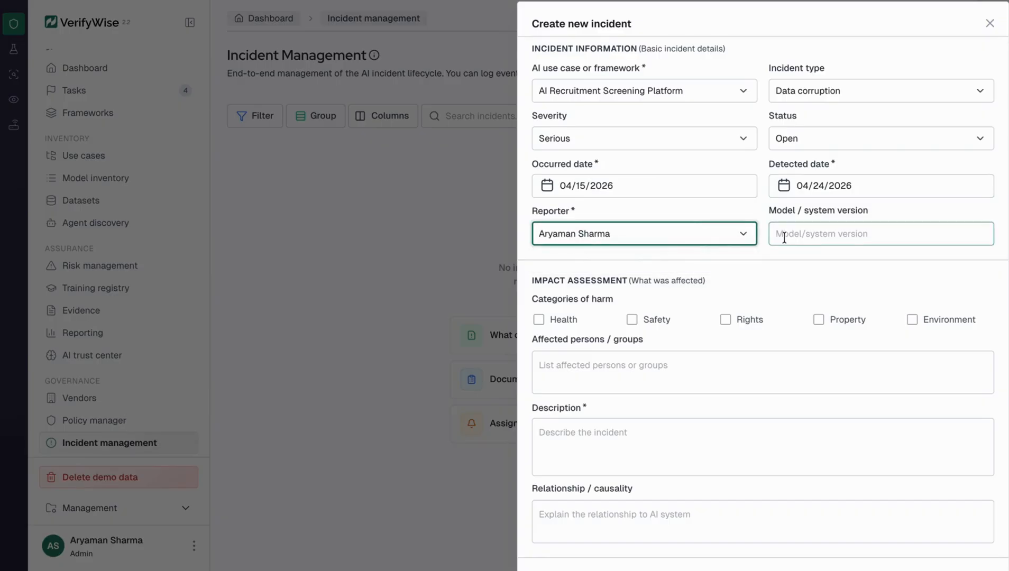
{"action": "left_click", "coordinate": [784, 238]}
{"action": "type", "text": "G"}
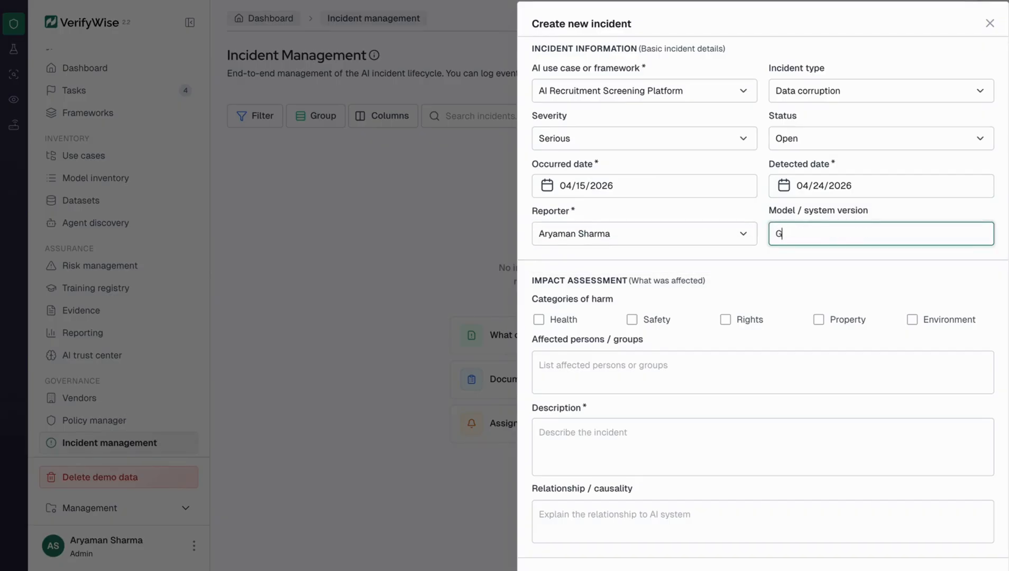
{"action": "type", "text": "PT 4.0"}
{"action": "left_click", "coordinate": [753, 260]}
{"action": "scroll", "coordinate": [753, 261], "scroll_direction": "down", "scroll_amount": 2}
{"action": "left_click", "coordinate": [753, 261]}
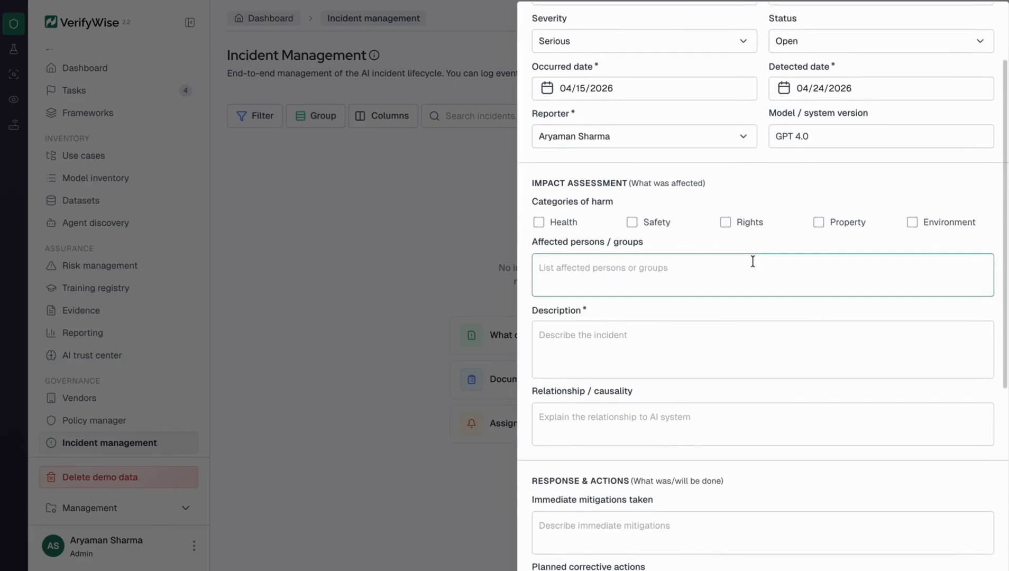
Mark Rights as the category of harm and enter "Female Applicants for senior backend engineering roles" as the affected persons / groups.
{"action": "scroll", "coordinate": [753, 261], "scroll_direction": "down", "scroll_amount": 1}
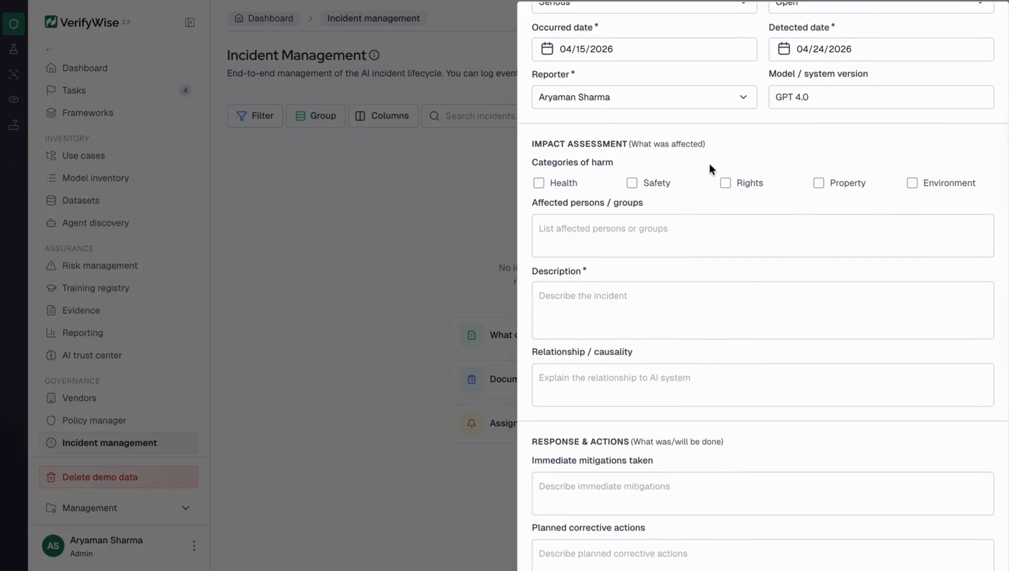
{"action": "left_click", "coordinate": [725, 184]}
{"action": "scroll", "coordinate": [801, 154], "scroll_direction": "down", "scroll_amount": 1}
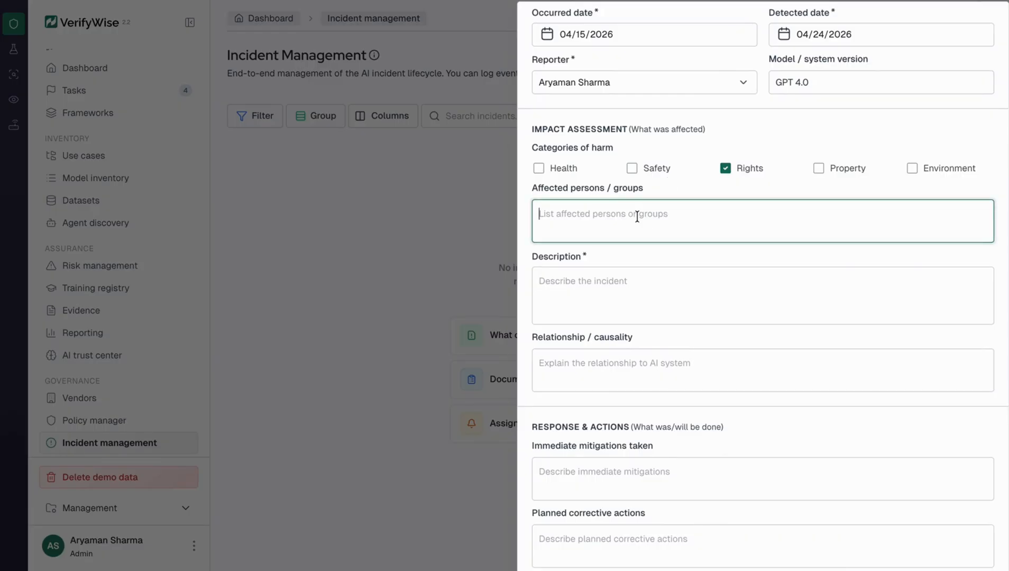
{"action": "type", "text": "Female App"}
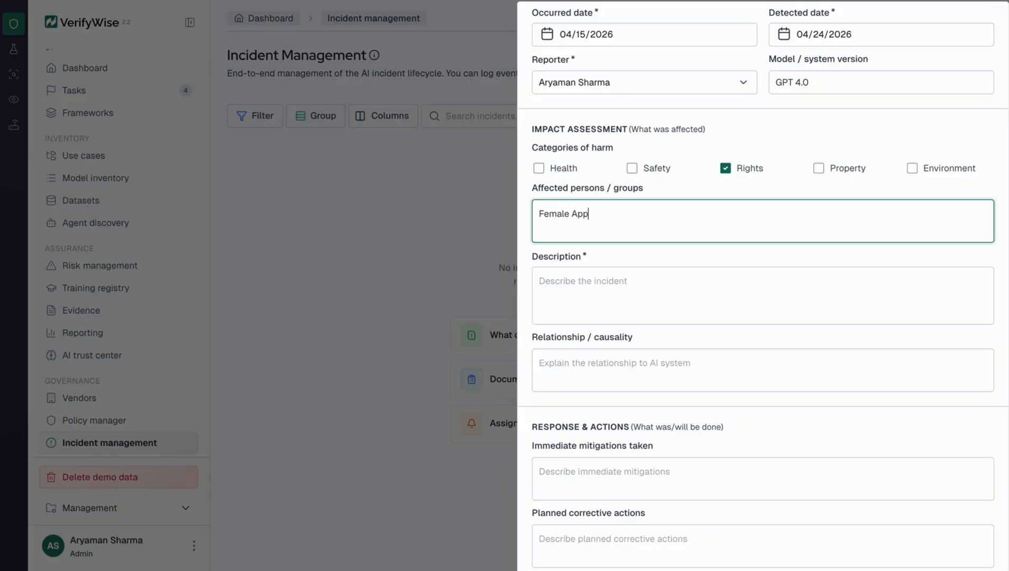
{"action": "key", "text": "BackSpace"}
{"action": "key", "text": "BackSpace"}
{"action": "key", "text": "BackSpace"}
{"action": "key", "text": "BackSpace"}
{"action": "key", "text": "BackSpace"}
{"action": "key", "text": "BackSpace"}
{"action": "type", "text": "le Applicants for senior bakcend"}
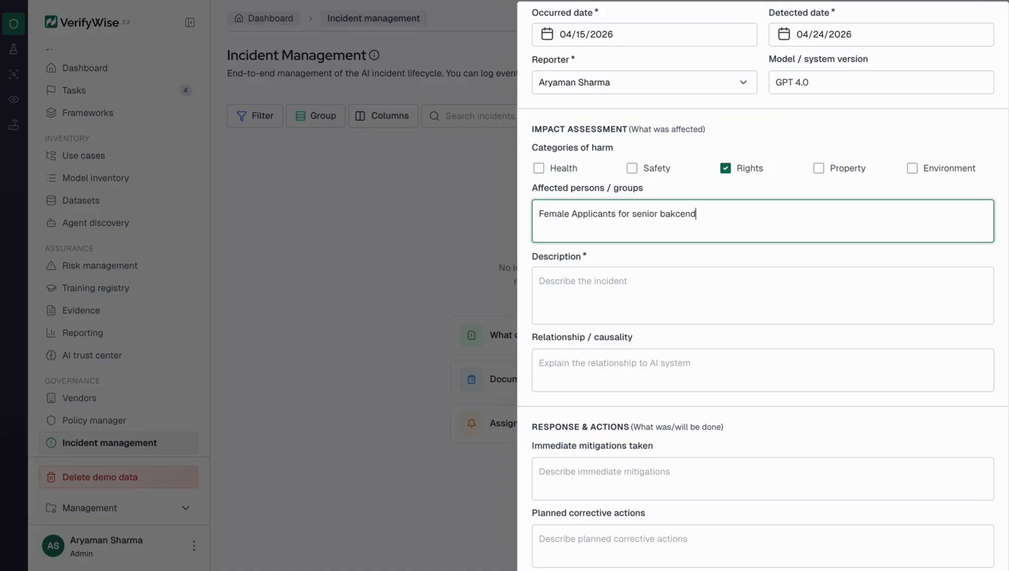
{"action": "key", "text": "ctrl+shift+Left"}
{"action": "type", "text": "backend engineering roles"}
Begin the incident description with "During a fairness audit of 5000 screened resumes, female candidates for senior backend engineering roles".
{"action": "left_click", "coordinate": [587, 298]}
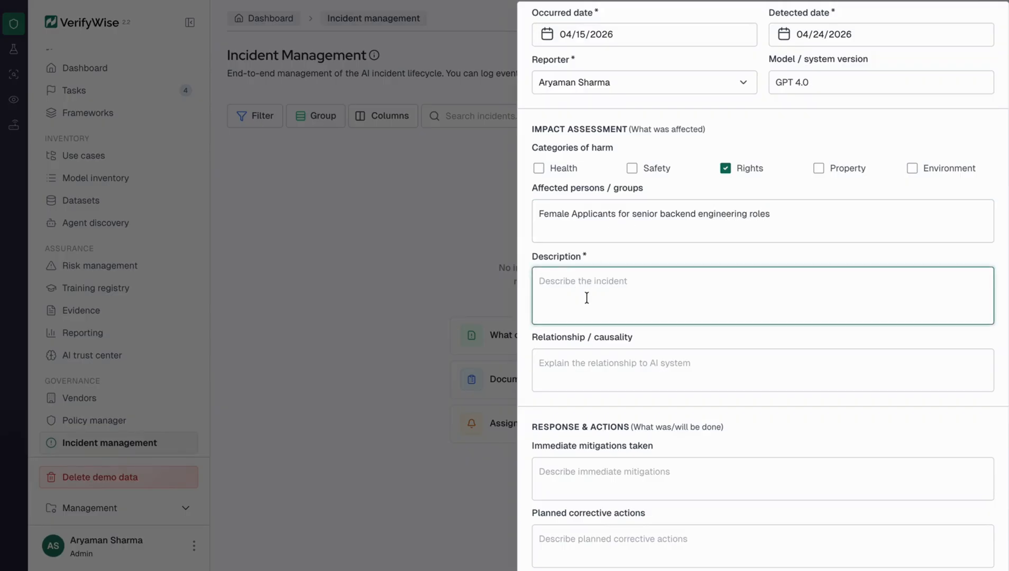
{"action": "type", "text": "During a fairness audit of 500"}
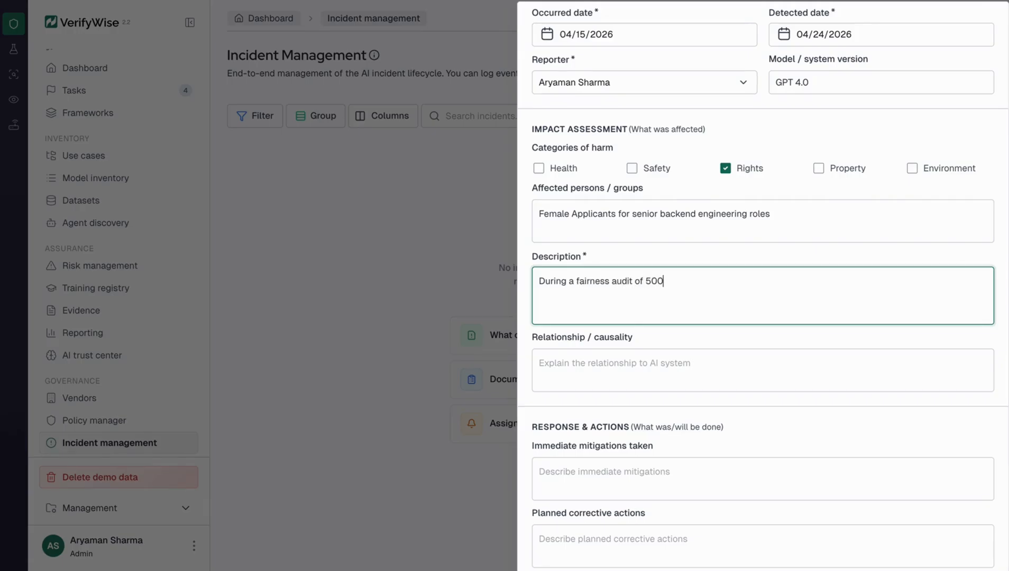
{"action": "type", "text": "0 screened resumes, female candidate"}
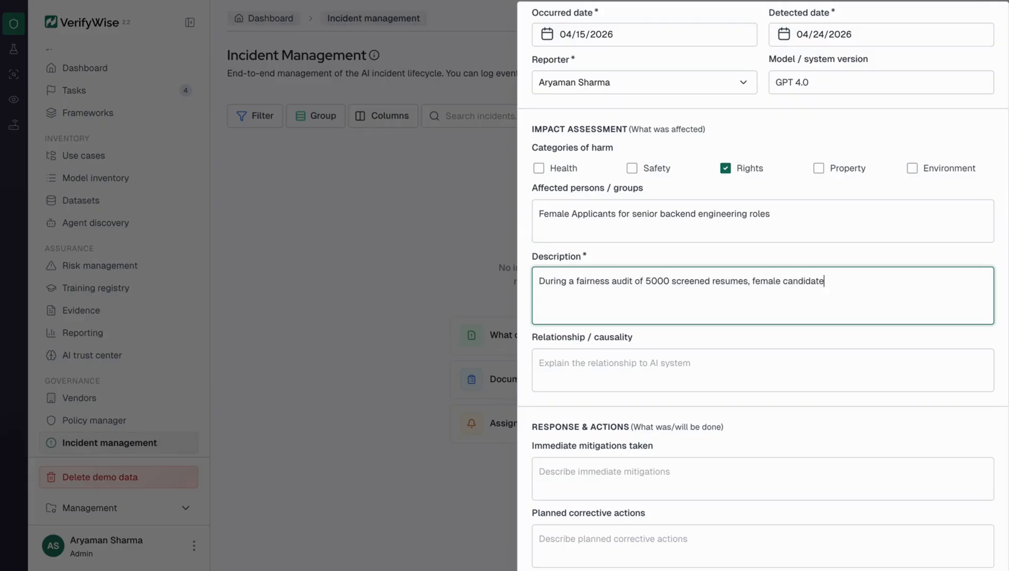
{"action": "type", "text": "s for sne"}
{"action": "key", "text": "BackSpace"}
{"action": "key", "text": "BackSpace"}
{"action": "type", "text": "enior backend engineering roles"}
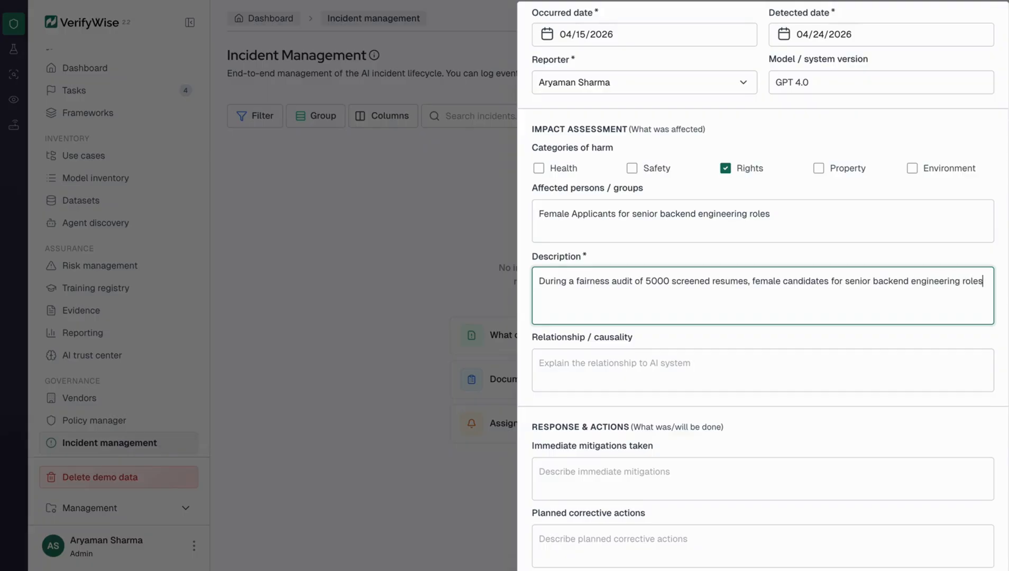
Complete the incident description with "were ranked on average 14 percent lower than equally qualified male candidates.".
{"action": "type", "text": " weere"}
{"action": "key", "text": "alt+BackSpace"}
{"action": "type", "text": "were rec"}
{"action": "key", "text": "BackSpace"}
{"action": "key", "text": "BackSpace"}
{"action": "type", "text": "anked on average "}
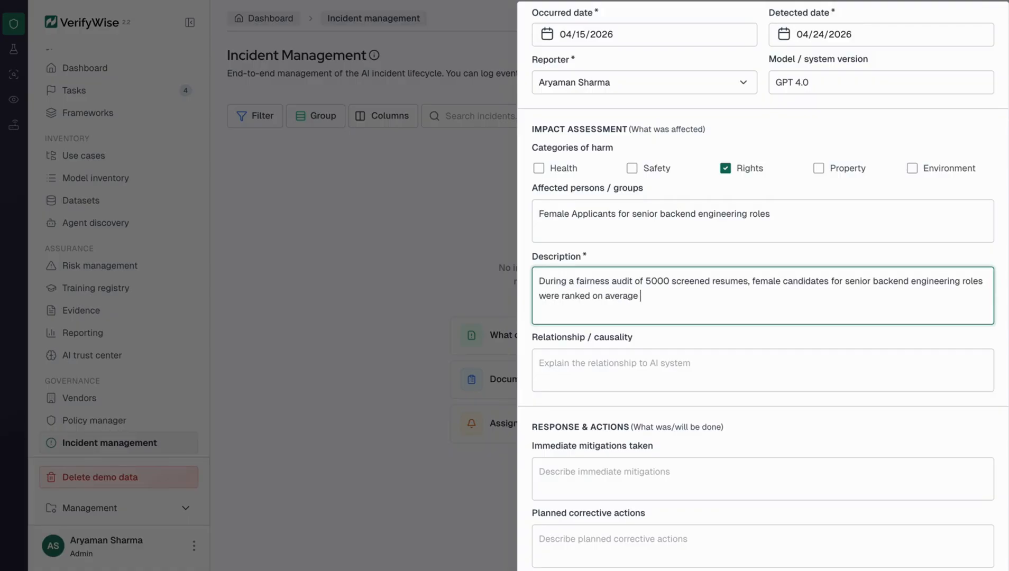
{"action": "type", "text": "14 percent lower than equall"}
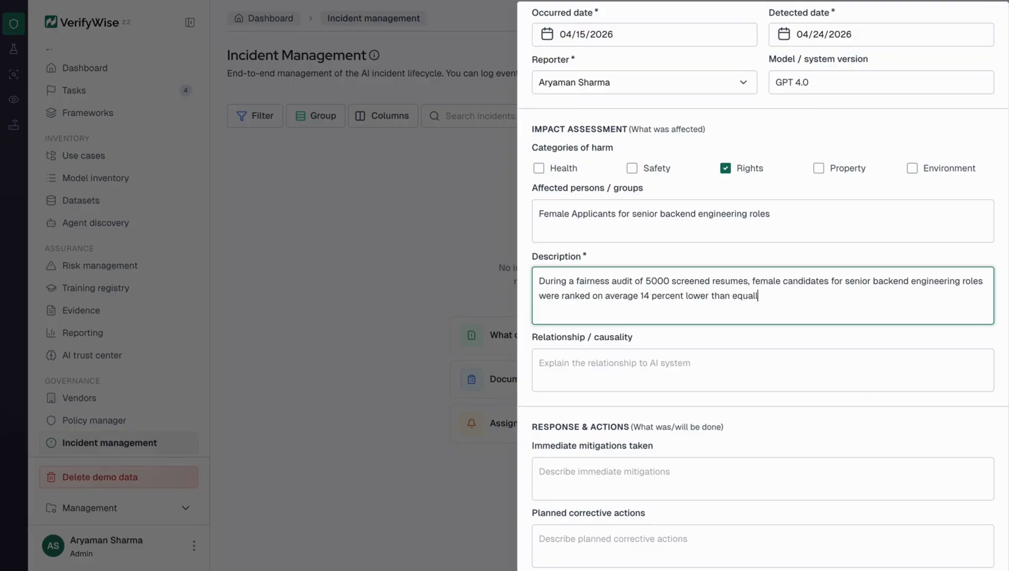
{"action": "type", "text": "y qualified male candidates."}
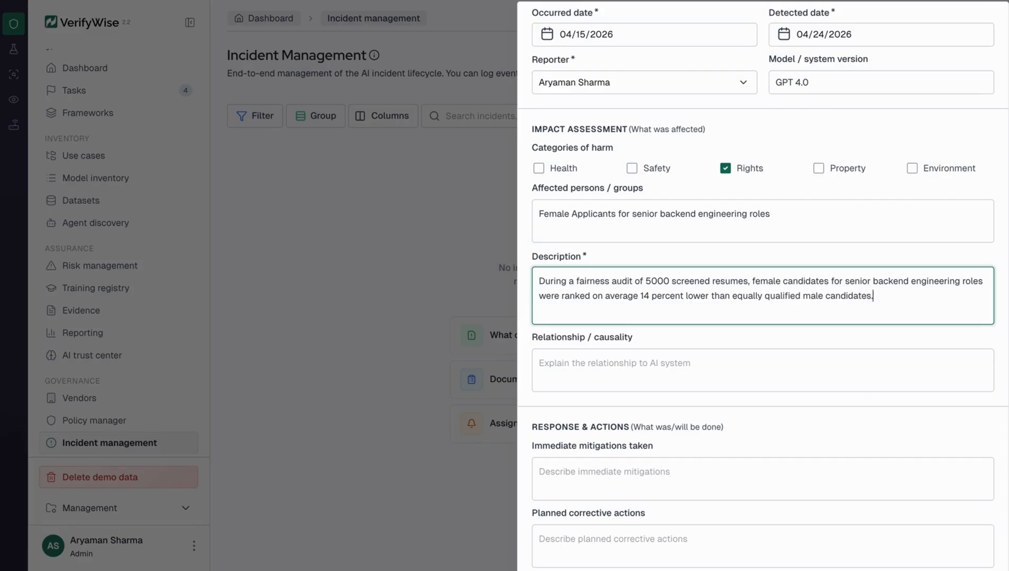
Enter "Training data underrepresents female senior engineers." as the incident's relationship / causality.
{"action": "left_click", "coordinate": [581, 368]}
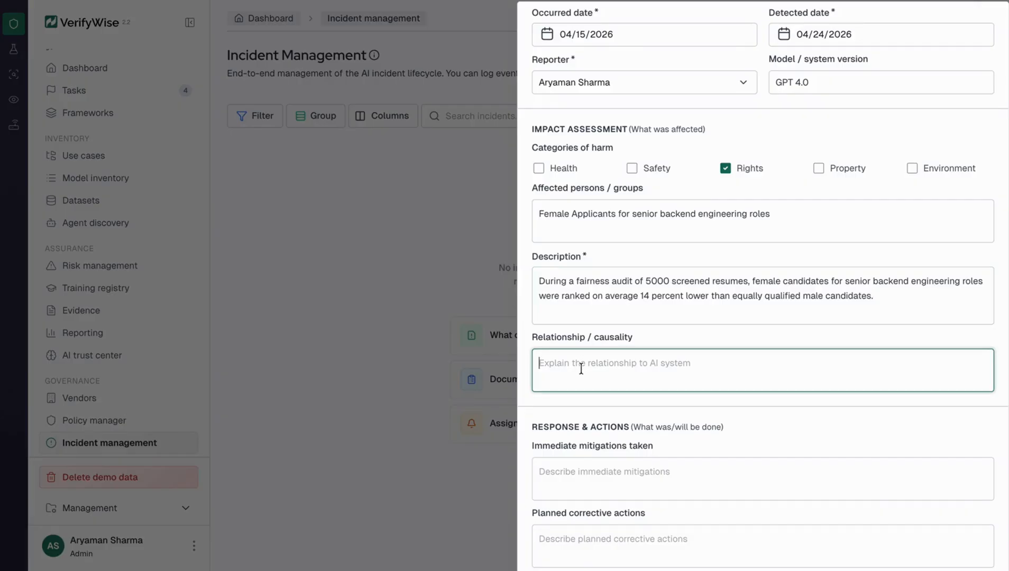
{"action": "type", "text": "Trainging"}
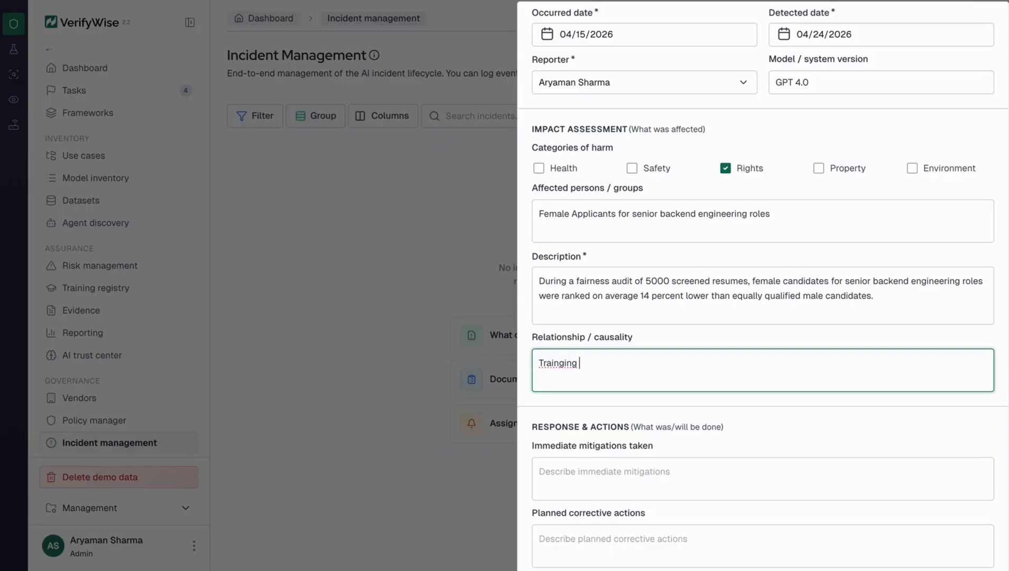
{"action": "key", "text": "alt+BackSpace"}
{"action": "type", "text": "Training data underrepresents"}
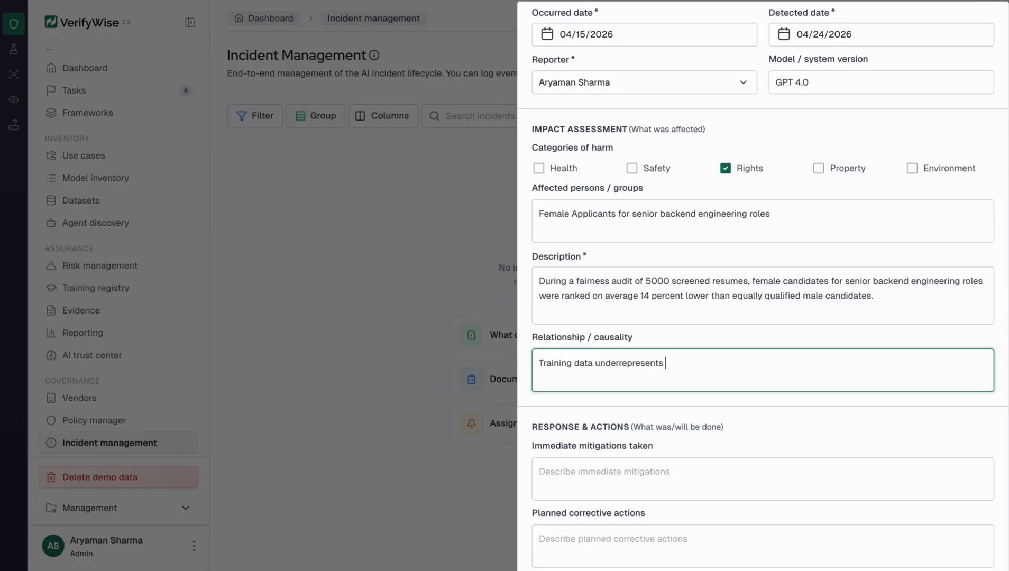
{"action": "type", "text": " female senior engineers."}
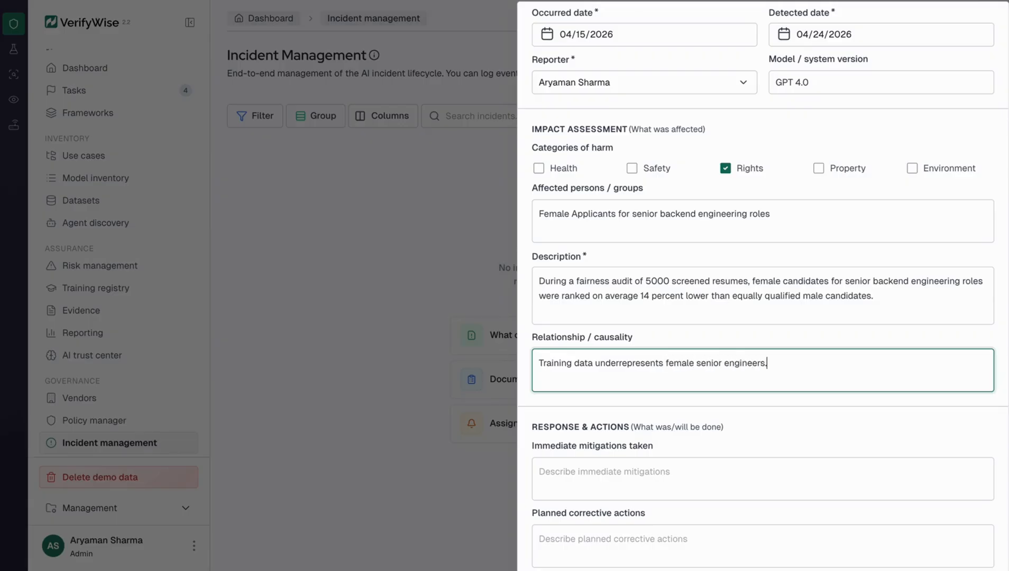
Enter "Suspended automated ranking for senior engineering roles." as the immediate mitigations taken.
{"action": "scroll", "coordinate": [581, 419], "scroll_direction": "down", "scroll_amount": 1}
{"action": "left_click", "coordinate": [582, 414]}
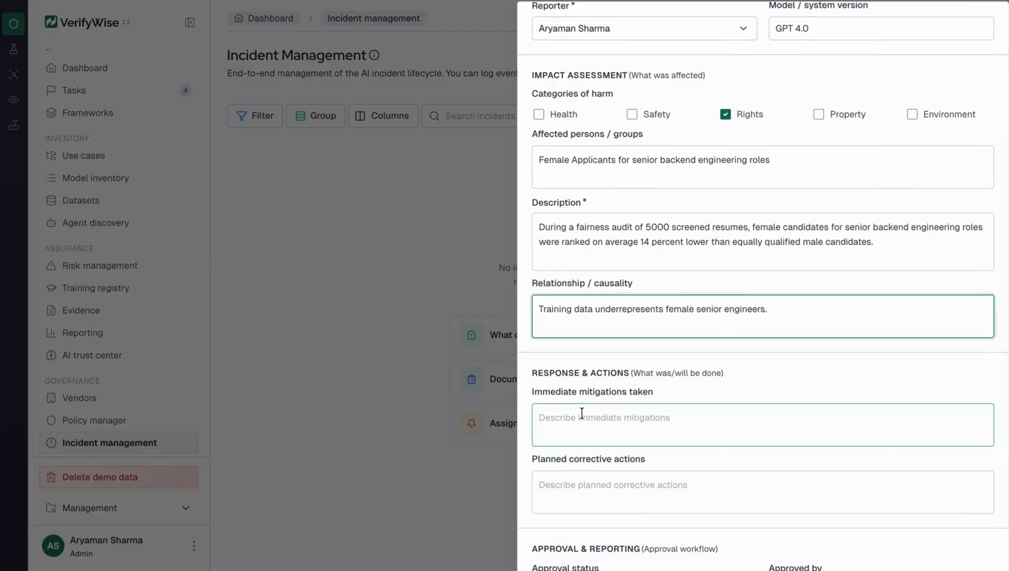
{"action": "left_click", "coordinate": [582, 413]}
{"action": "scroll", "coordinate": [582, 415], "scroll_direction": "down", "scroll_amount": 2}
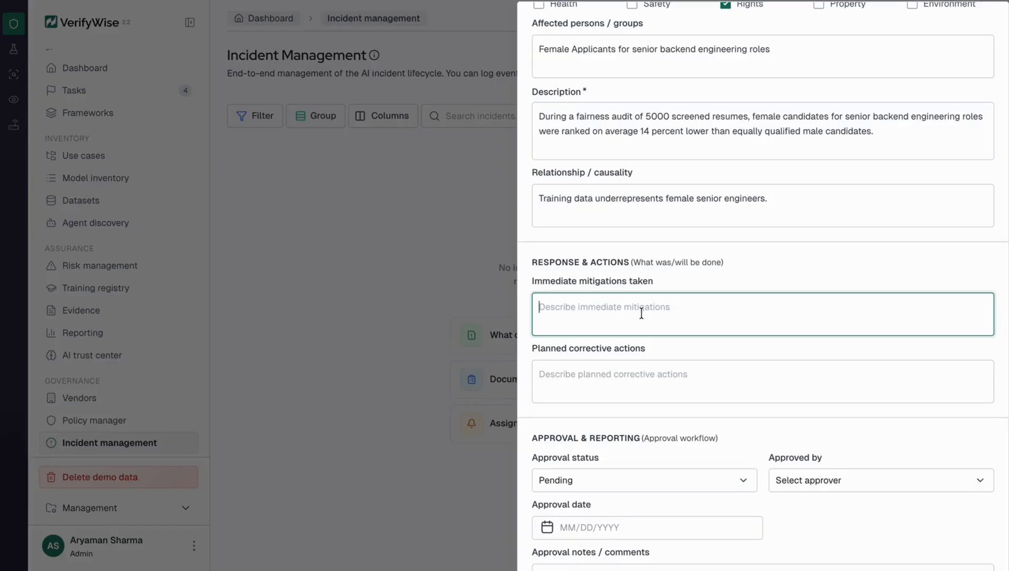
{"action": "type", "text": "AI"}
{"action": "key", "text": "BackSpace"}
{"action": "key", "text": "BackSpace"}
{"action": "type", "text": "S"}
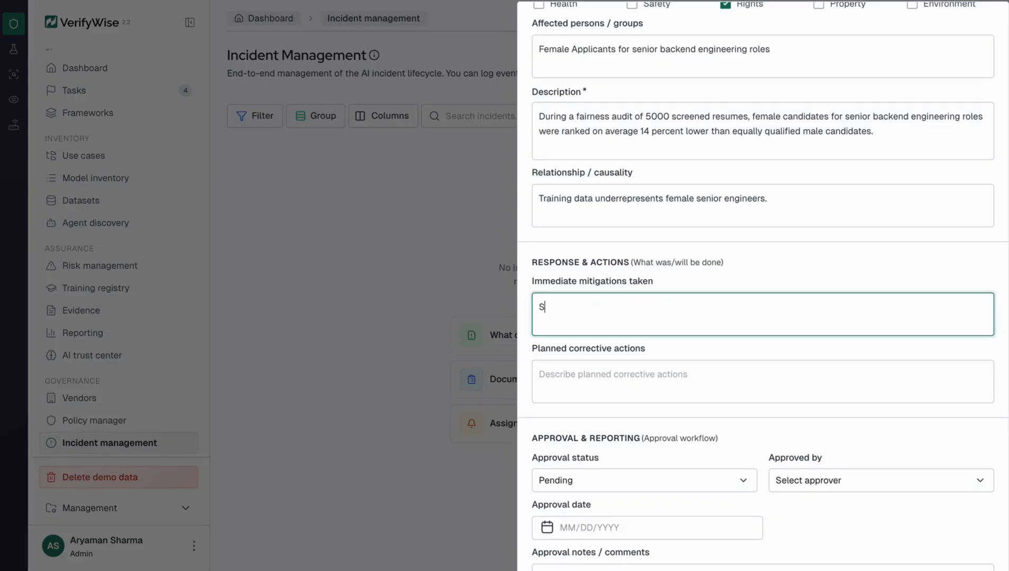
{"action": "type", "text": "uspended automated ranking "}
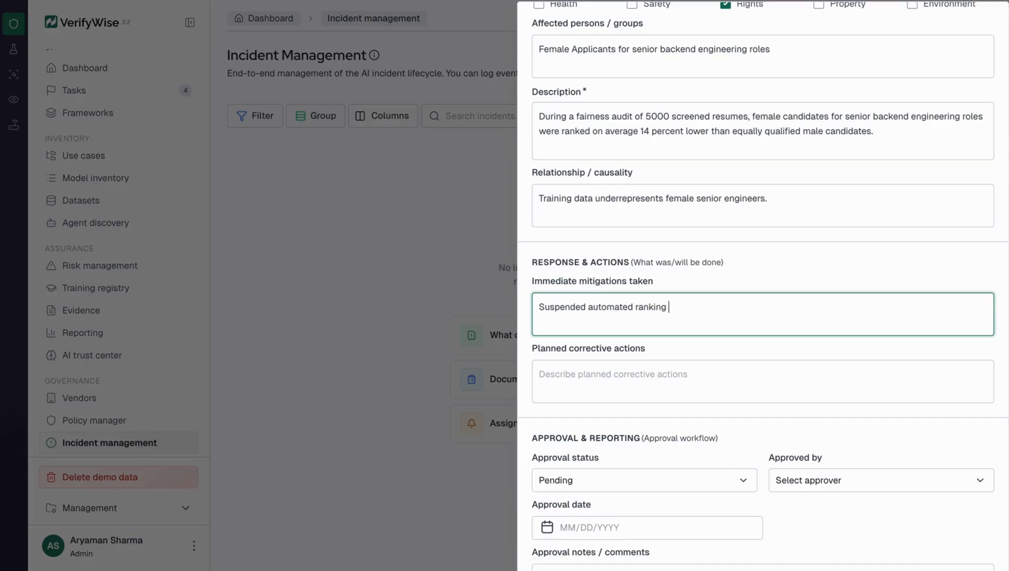
{"action": "type", "text": "for senior engine"}
{"action": "type", "text": "ering roles."}
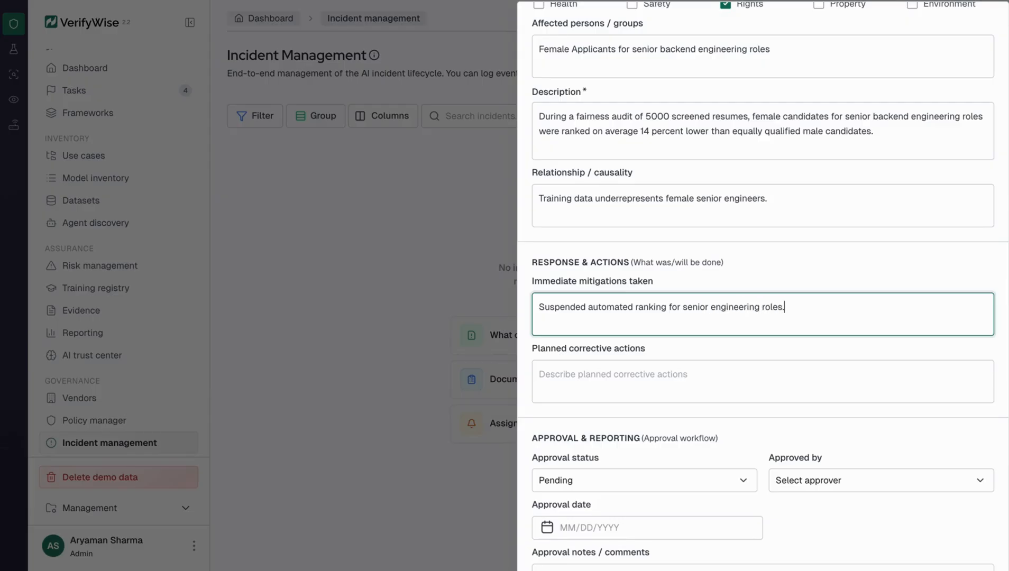
Enter "Retrain on a rebalanced dataset." as the planned corrective actions.
{"action": "left_click", "coordinate": [620, 389]}
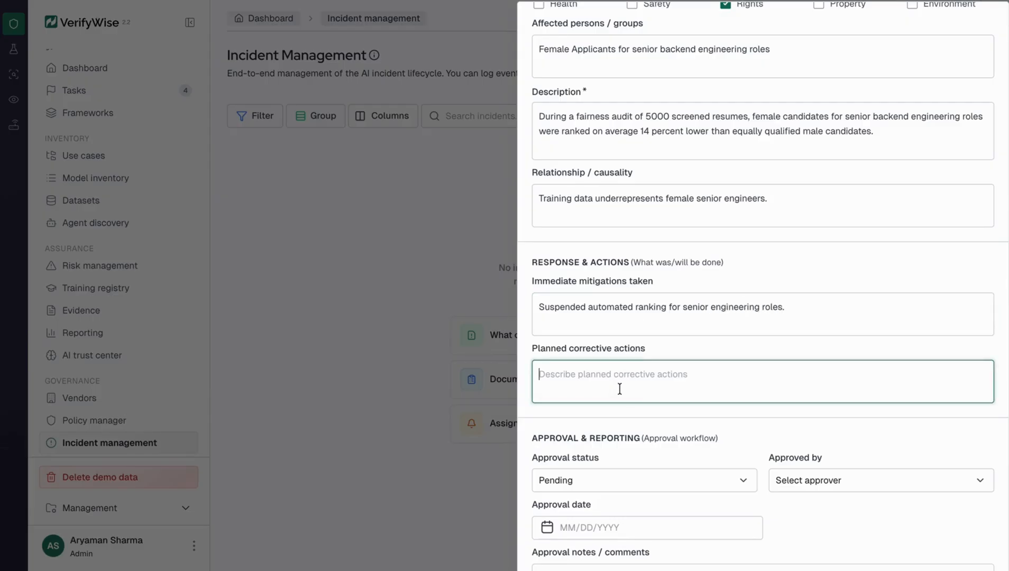
{"action": "type", "text": "re"}
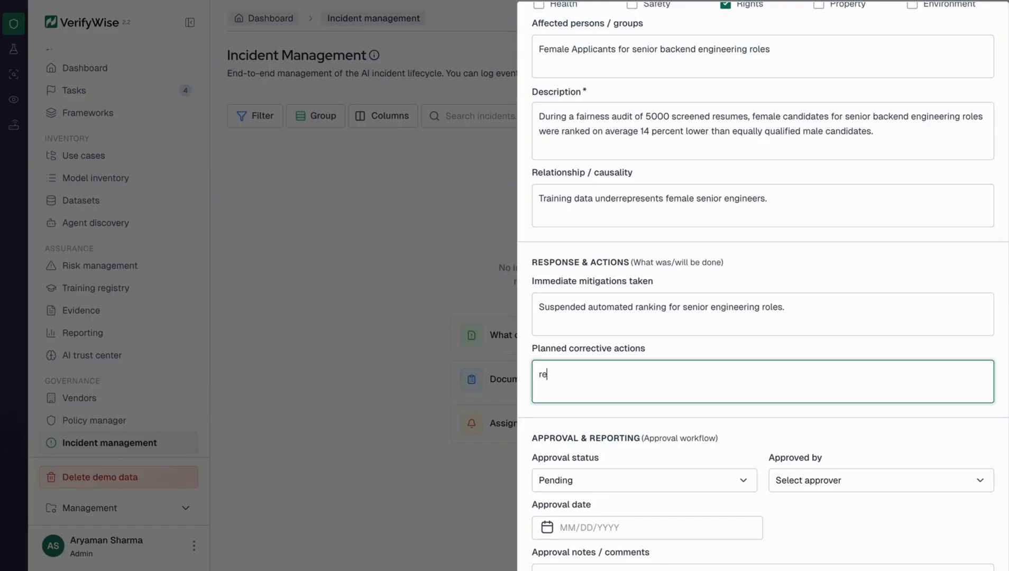
{"action": "type", "text": "train on a rebalanced dataset."}
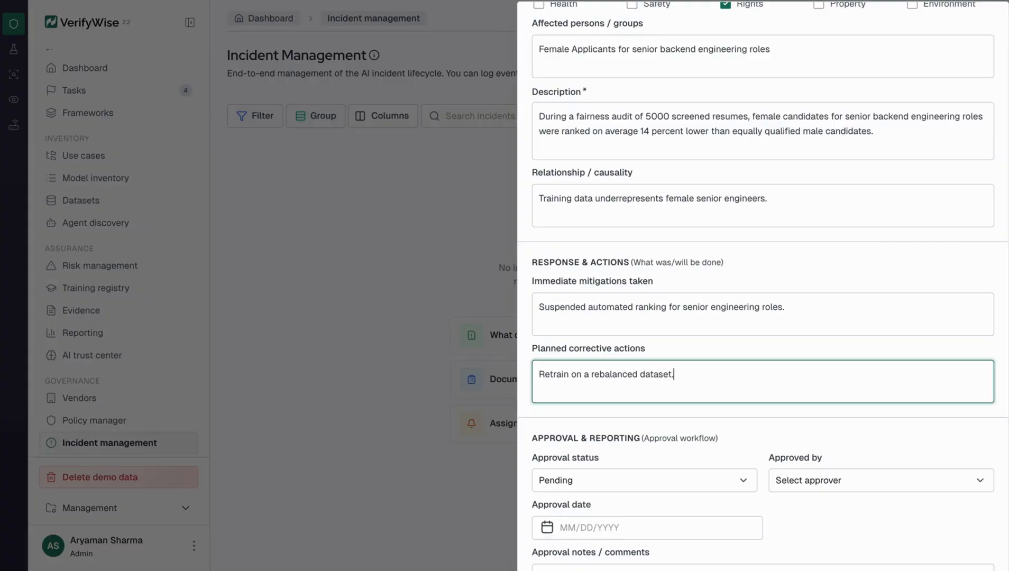
Assign the admin user as the approver, set the approval date to 04/30/2026 and save the incident.
{"action": "scroll", "coordinate": [681, 285], "scroll_direction": "down", "scroll_amount": 3}
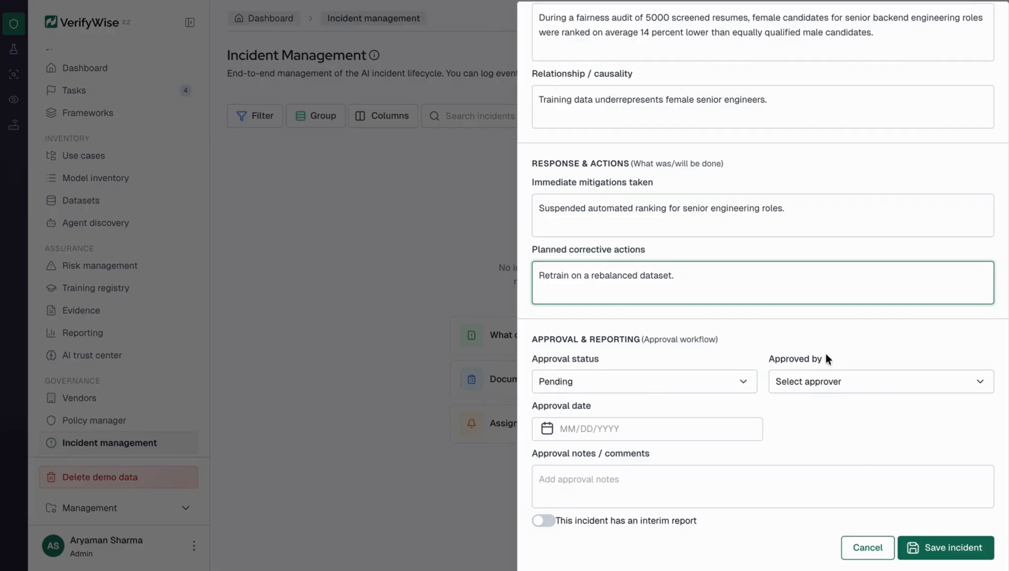
{"action": "left_click", "coordinate": [832, 372]}
{"action": "left_click", "coordinate": [818, 409]}
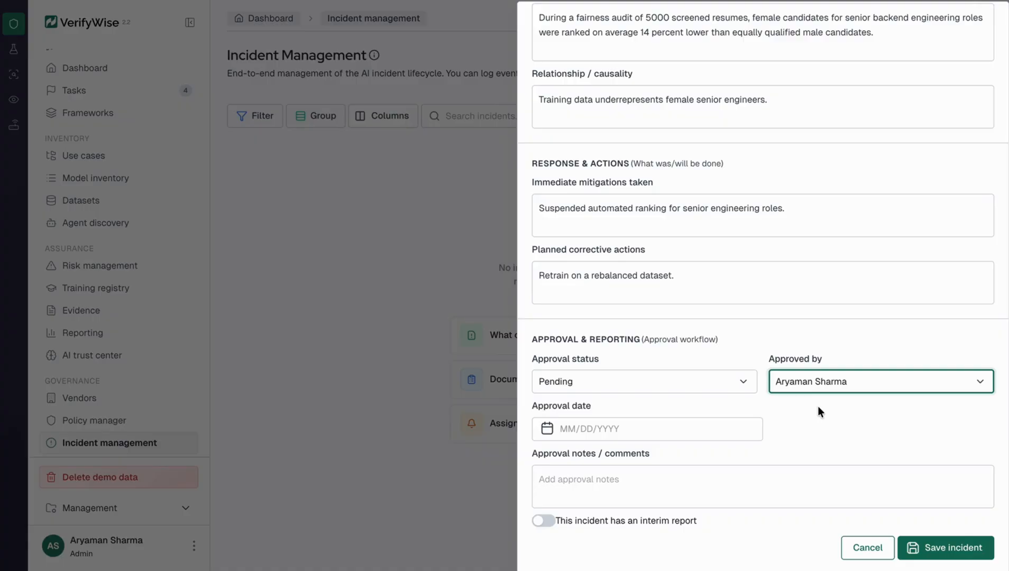
{"action": "left_click", "coordinate": [703, 437]}
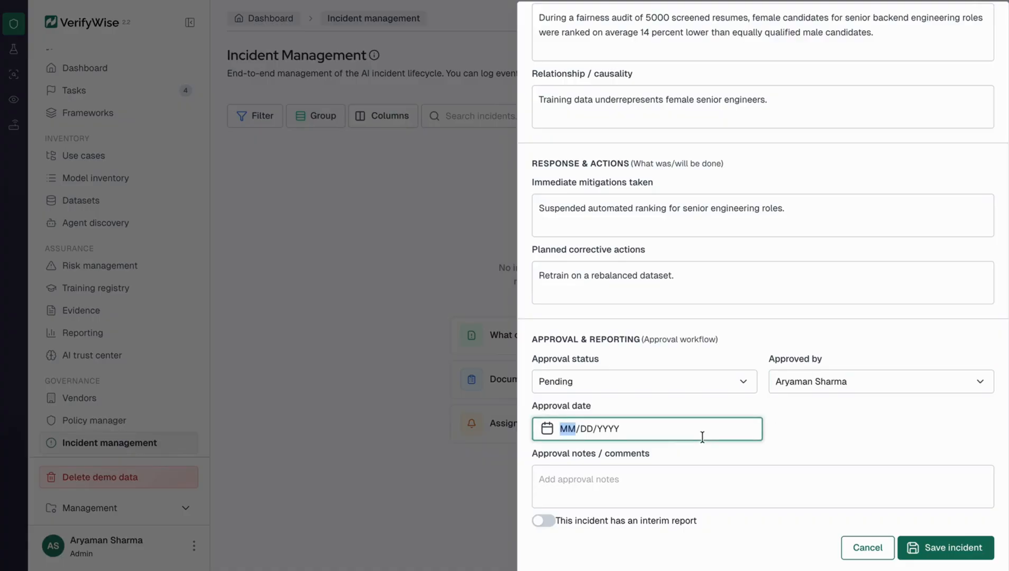
{"action": "left_click", "coordinate": [548, 430]}
{"action": "left_click", "coordinate": [677, 378]}
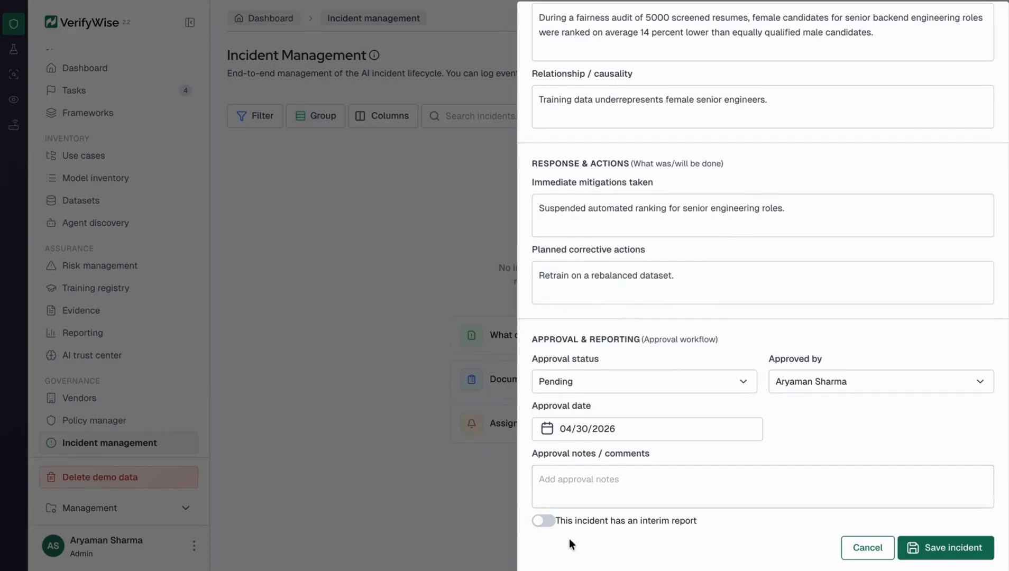
{"action": "left_click", "coordinate": [933, 549]}
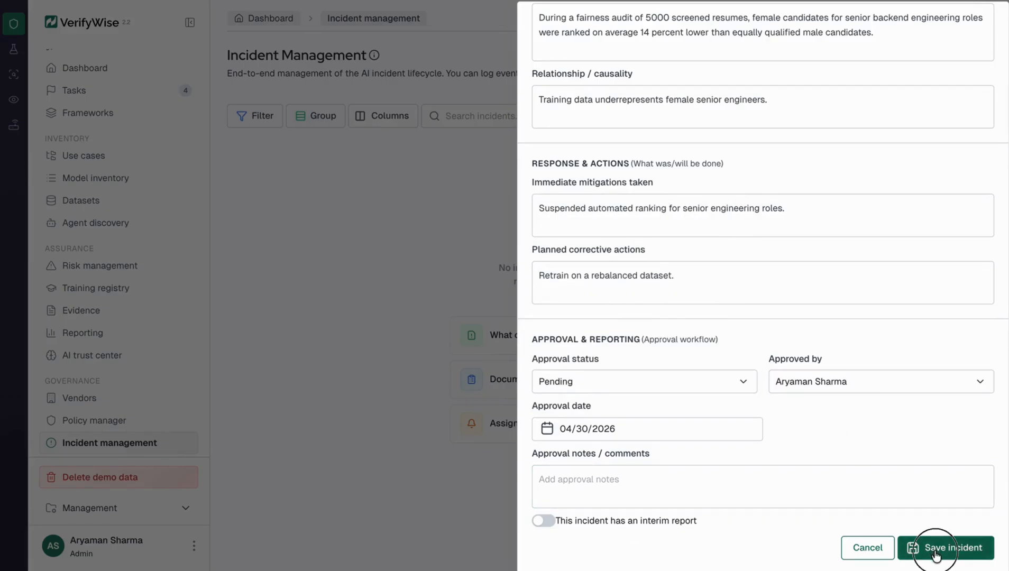